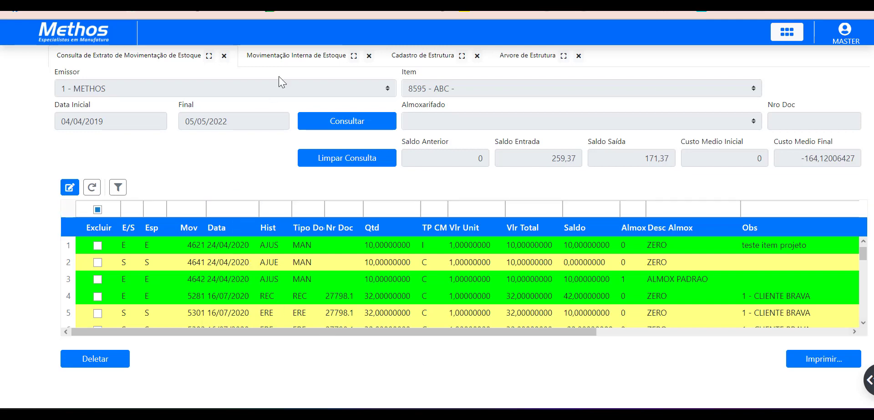
# In Movimentação Interna de Estoque, set the Histórico to AJUS - AJUSTE MANUAL DE ENTRADA.
pyautogui.click(296, 59)
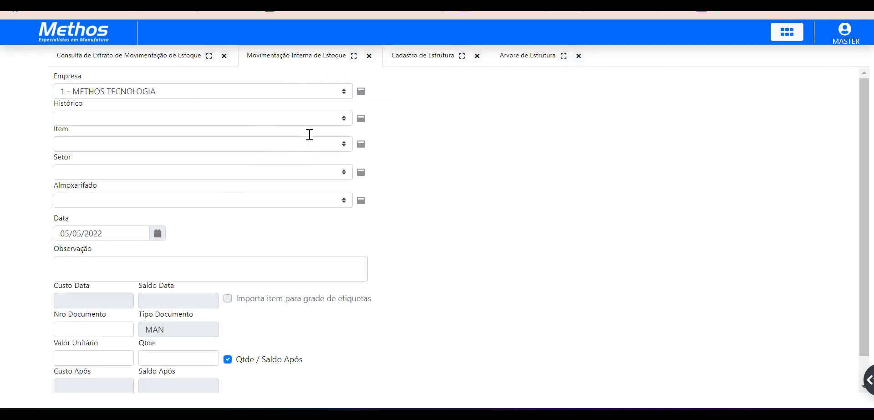
pyautogui.click(345, 119)
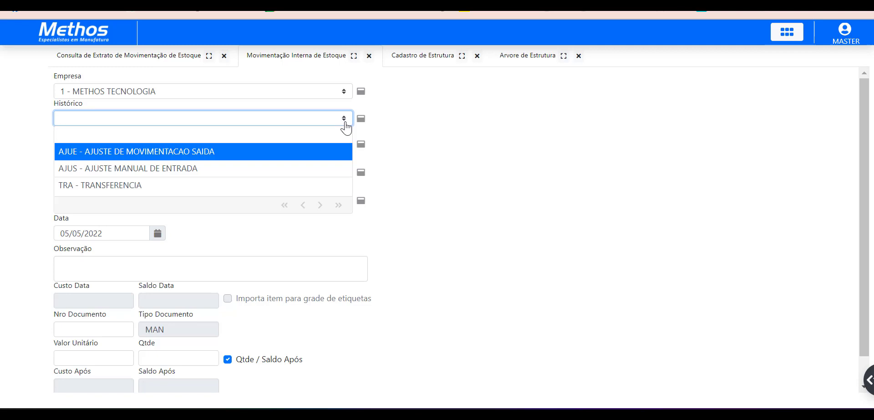
pyautogui.click(344, 121)
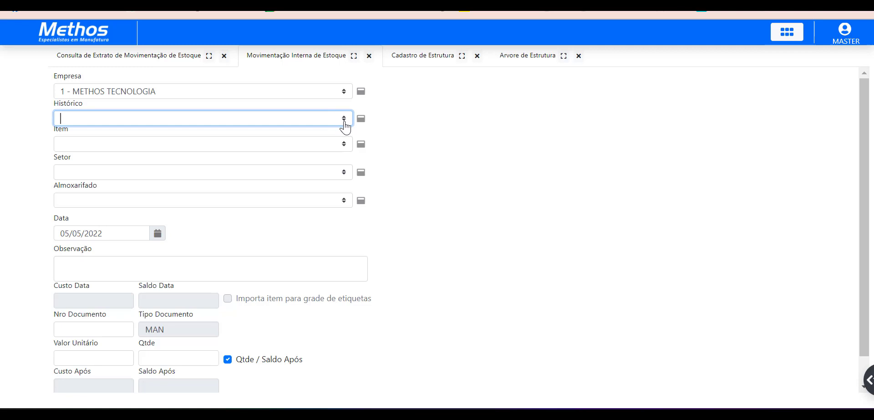
pyautogui.click(344, 121)
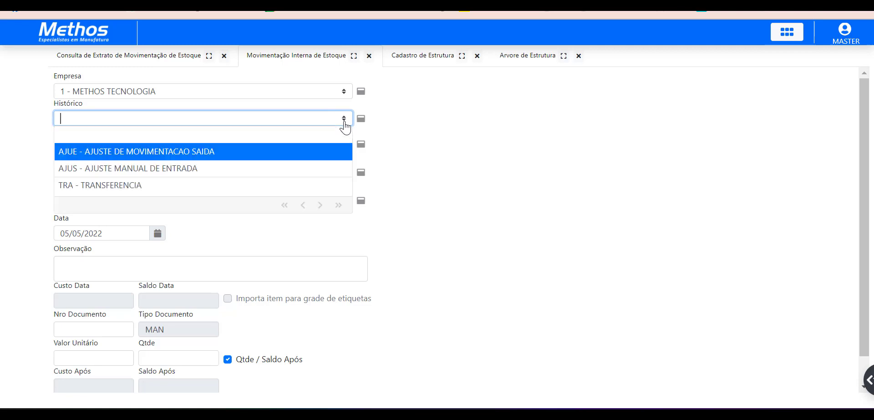
pyautogui.click(460, 125)
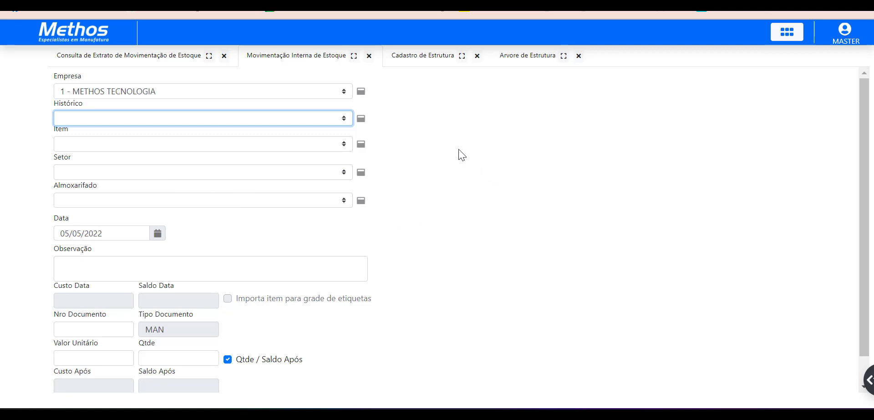
pyautogui.click(345, 119)
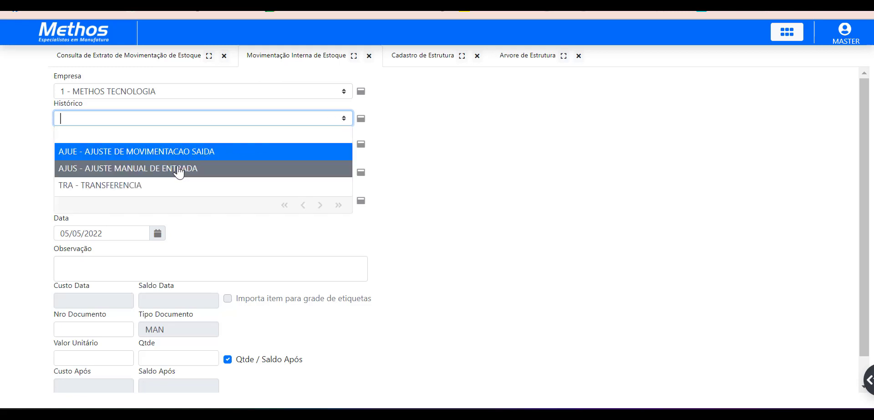
pyautogui.click(179, 171)
# Search the Item field for "abc" and choose item 90260360 - ABC - UN.
pyautogui.click(344, 145)
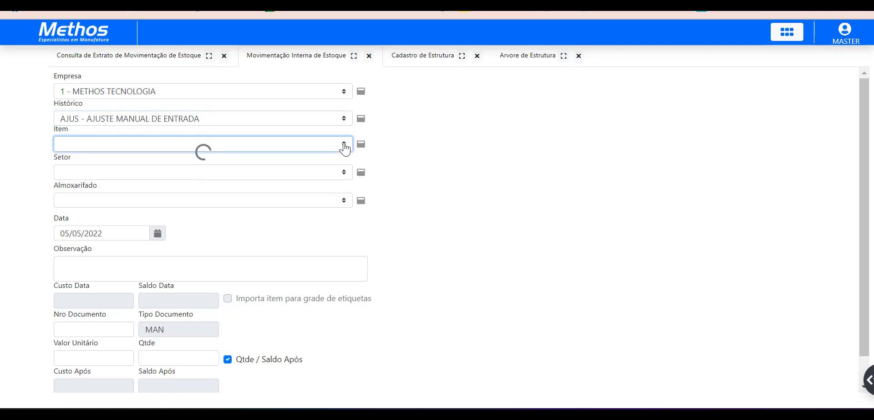
pyautogui.write('abc')
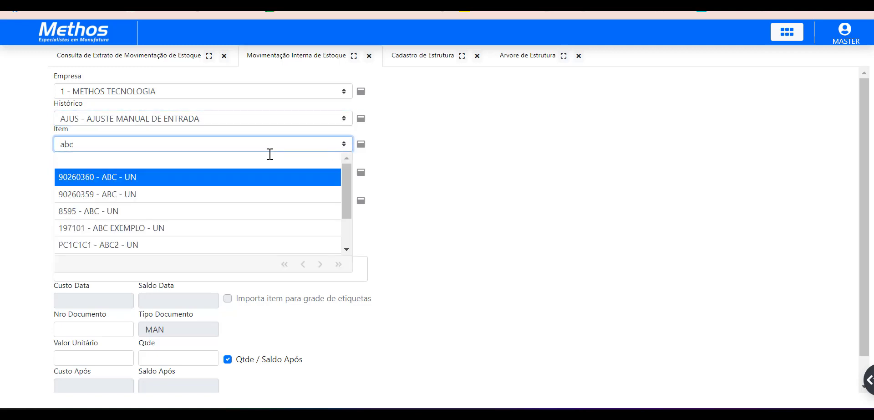
pyautogui.click(125, 179)
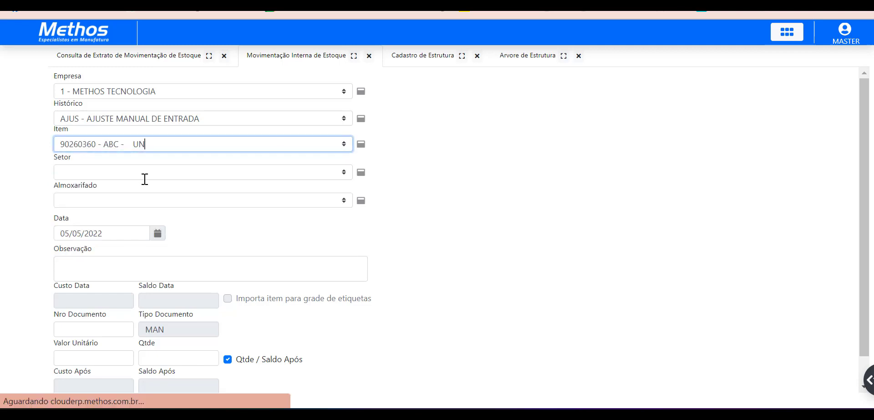
# Set the Setor to 30 - ACABAMENTO and the Almoxarifado to 1 - ALMOX PADRAO.
pyautogui.click(343, 177)
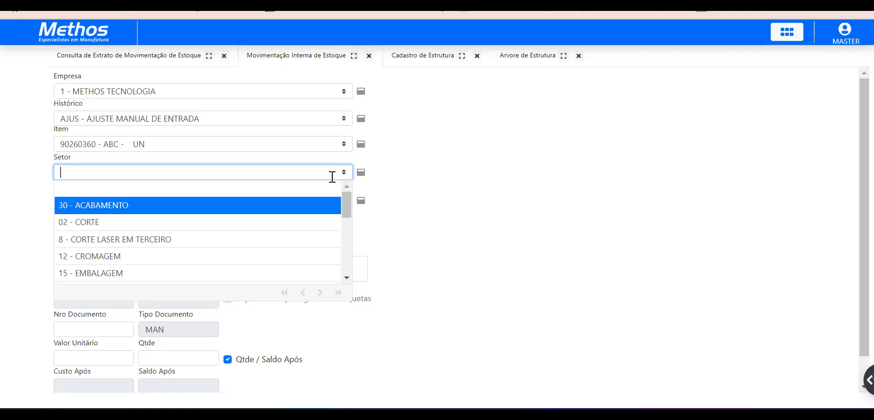
pyautogui.click(157, 205)
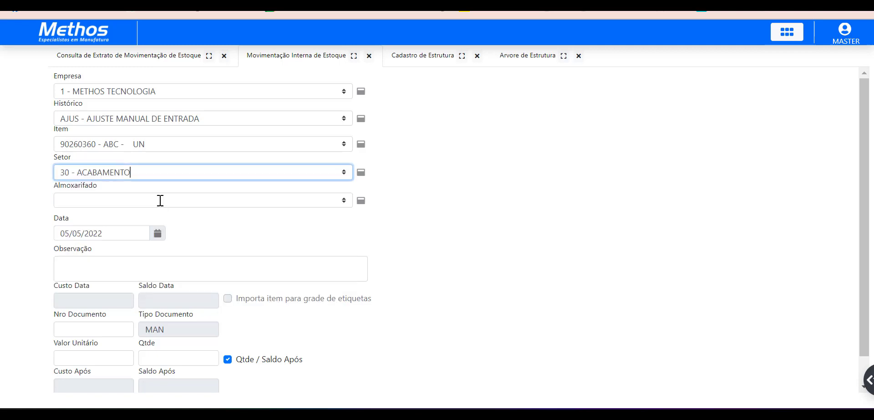
pyautogui.click(343, 202)
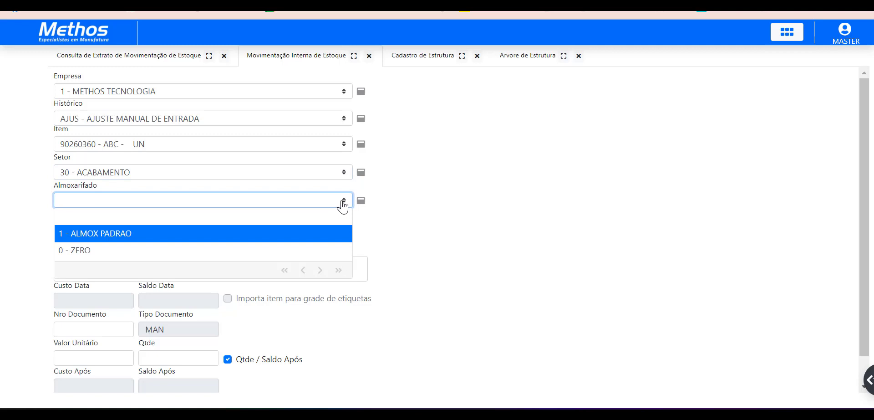
pyautogui.click(141, 235)
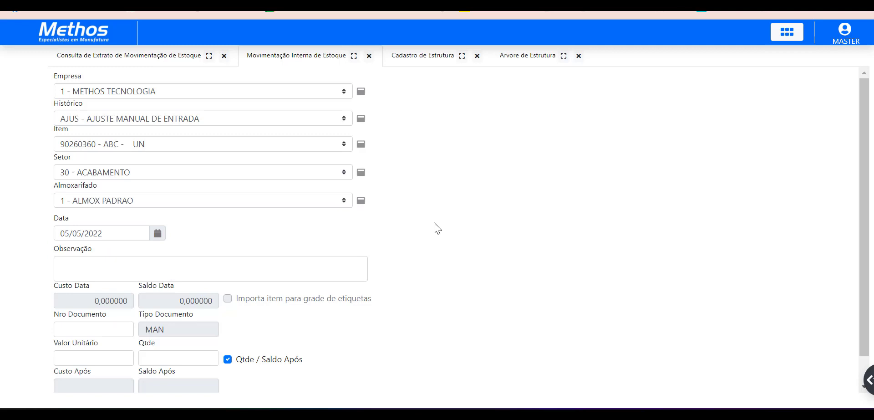
# Set the Qtde to 1 and try to post the entry using the item's previous average cost.
pyautogui.scroll(-1, 434, 223)
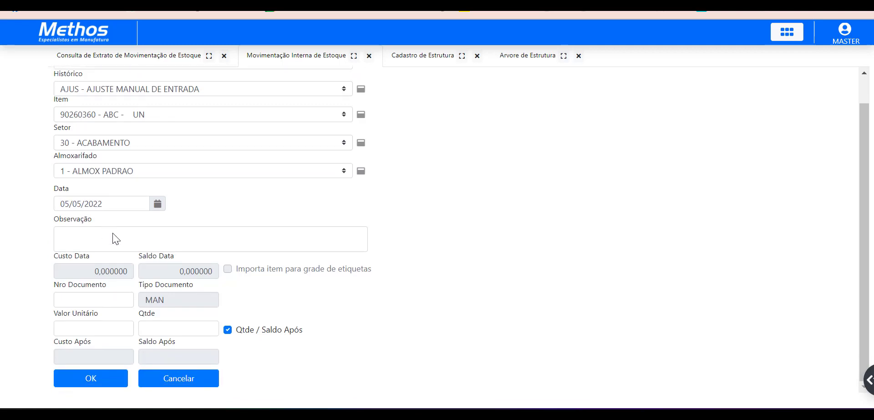
pyautogui.click(184, 328)
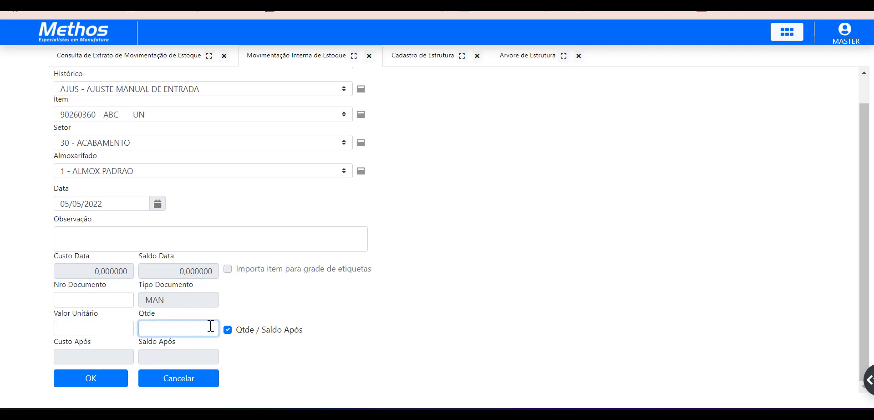
pyautogui.write('1')
pyautogui.click(90, 378)
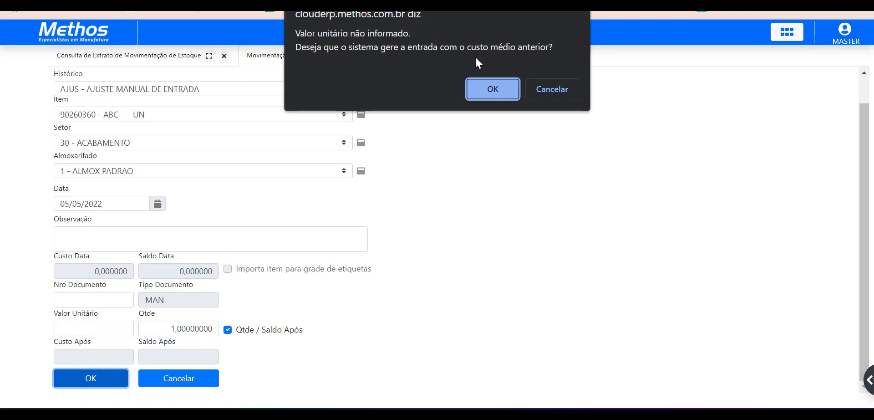
pyautogui.click(493, 89)
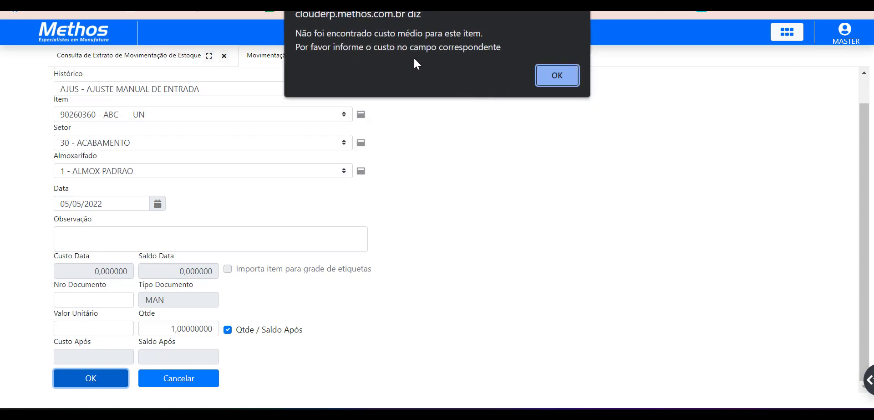
pyautogui.click(558, 82)
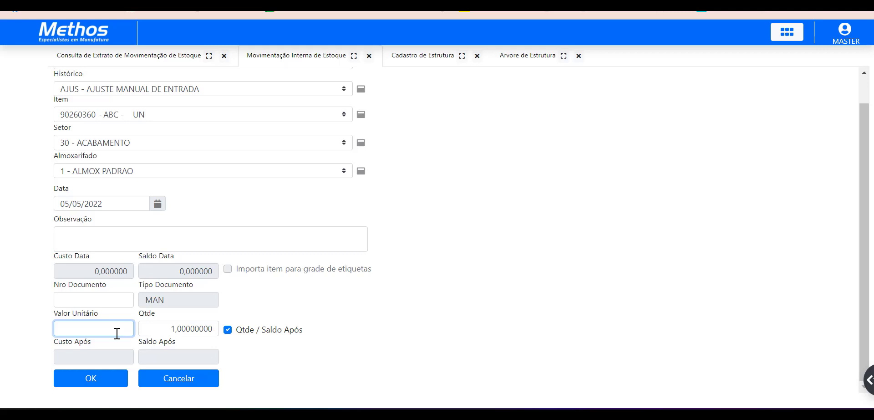
# Set the Valor Unitário to 0,50 and post the stock entry.
pyautogui.write('0,50')
pyautogui.click(93, 378)
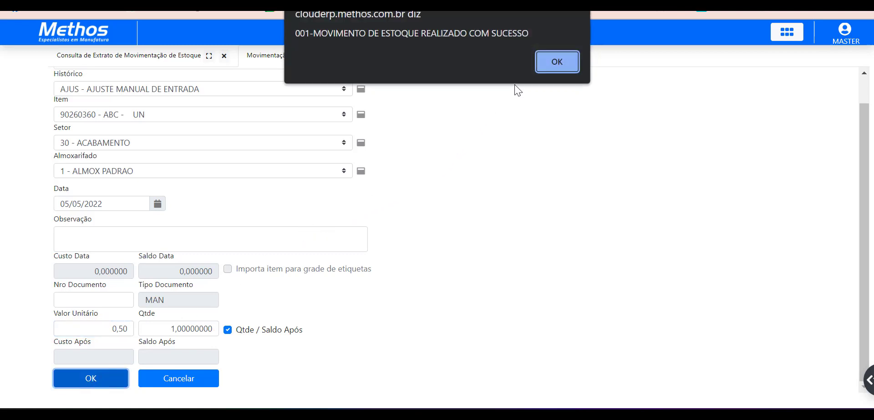
pyautogui.click(566, 62)
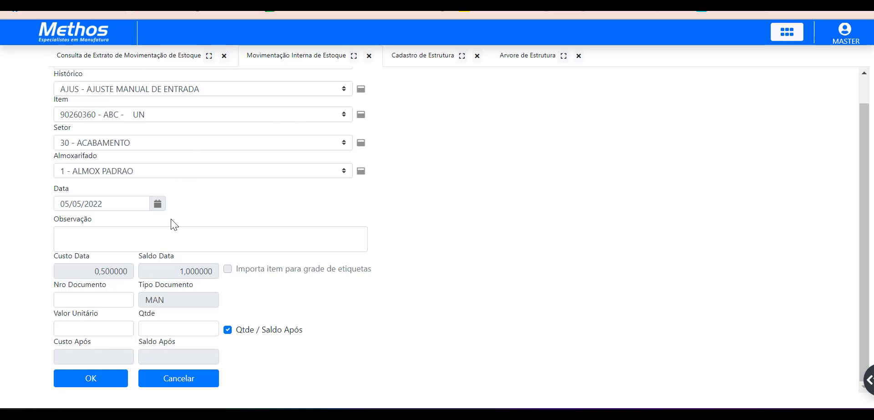
# Examine the movement types, quantities and values in the stock movement statement for item 8595 - ABC.
pyautogui.click(120, 60)
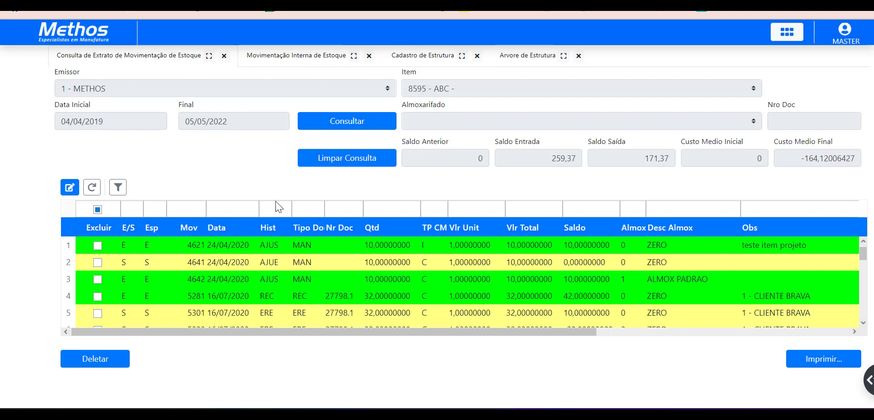
pyautogui.click(439, 213)
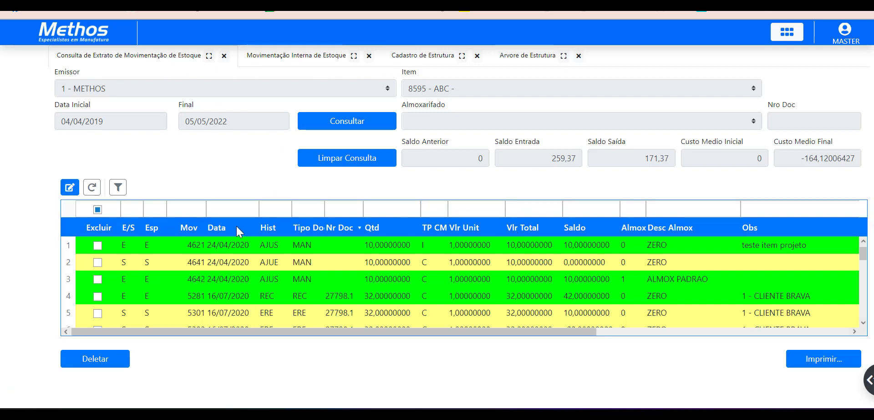
pyautogui.click(123, 215)
pyautogui.click(466, 277)
pyautogui.click(449, 98)
pyautogui.scroll(-1, 487, 296)
pyautogui.scroll(1, 487, 296)
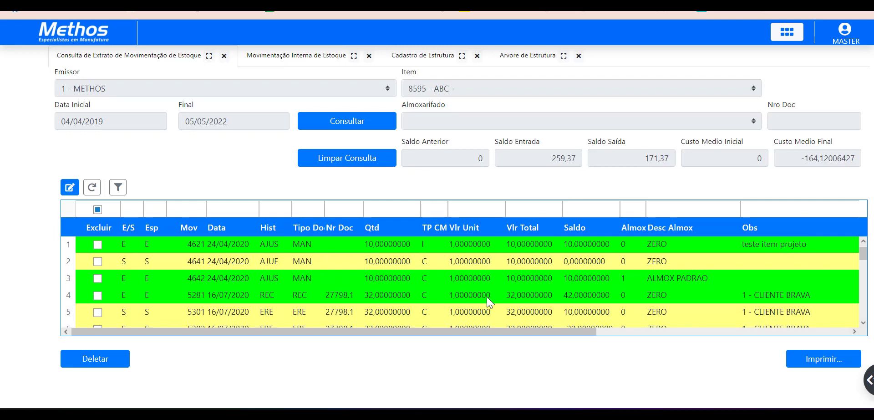
pyautogui.scroll(-2, 487, 296)
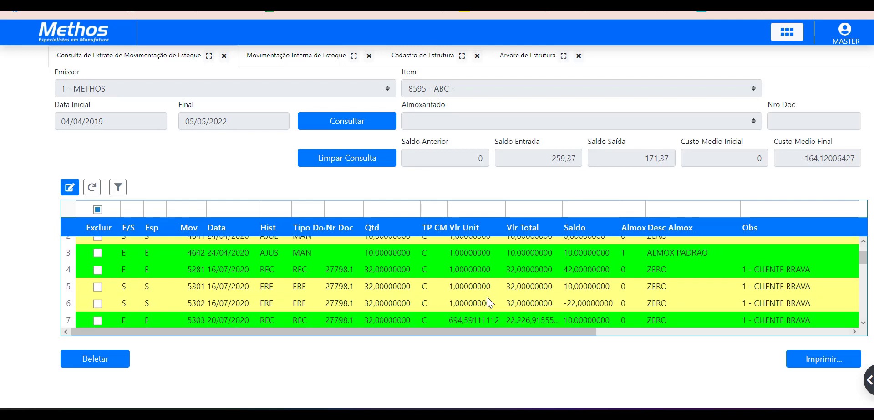
pyautogui.scroll(2, 487, 296)
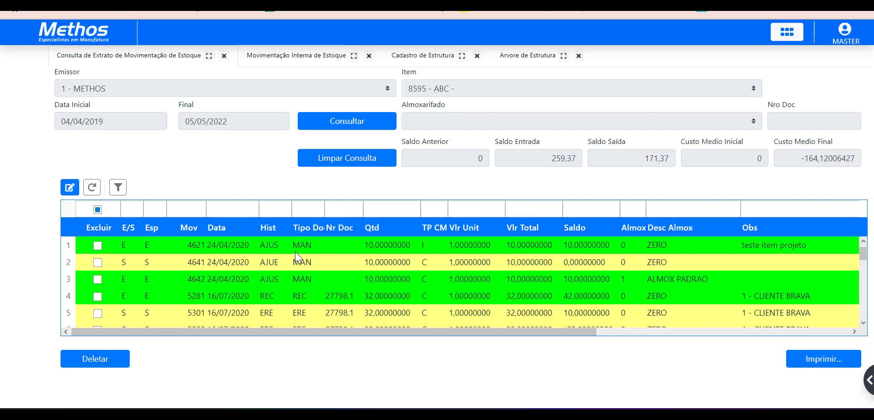
# Mark and unmark the first AJUS movement for deletion, and review the following movements down to the REC entry of document 27798.1.
pyautogui.click(97, 246)
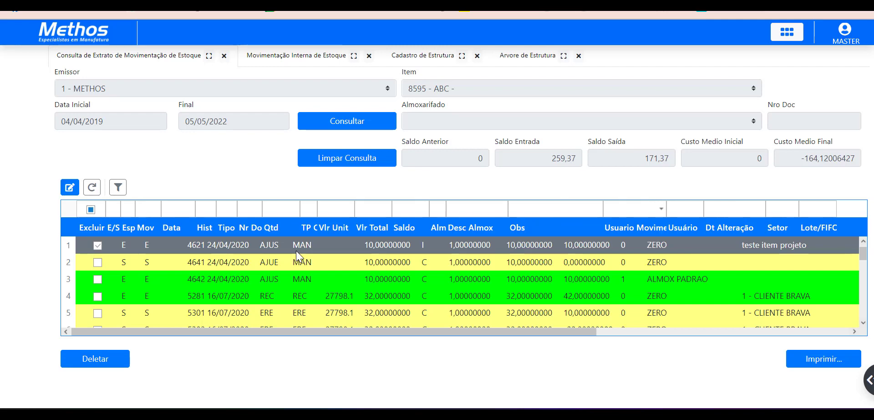
pyautogui.click(97, 244)
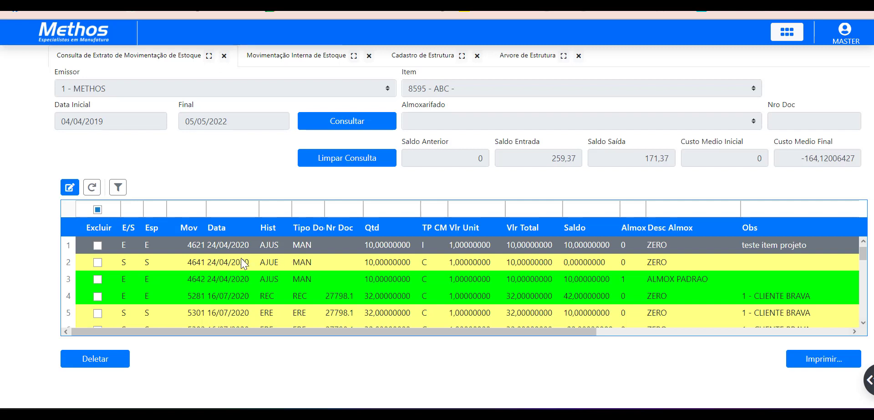
pyautogui.scroll(-1, 323, 293)
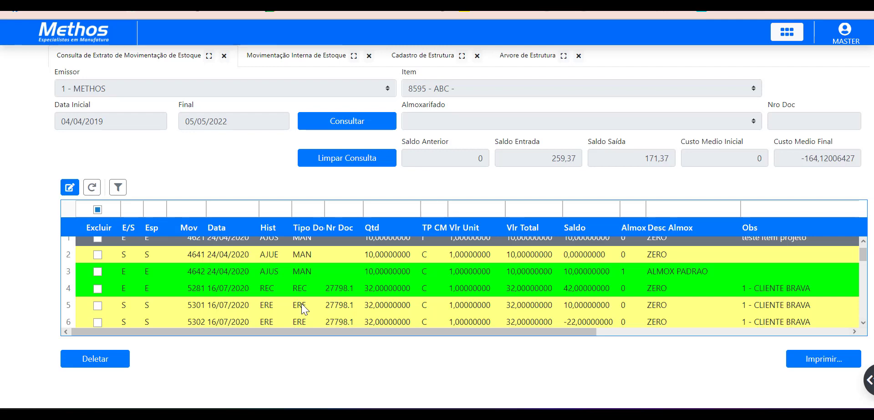
pyautogui.scroll(1, 301, 303)
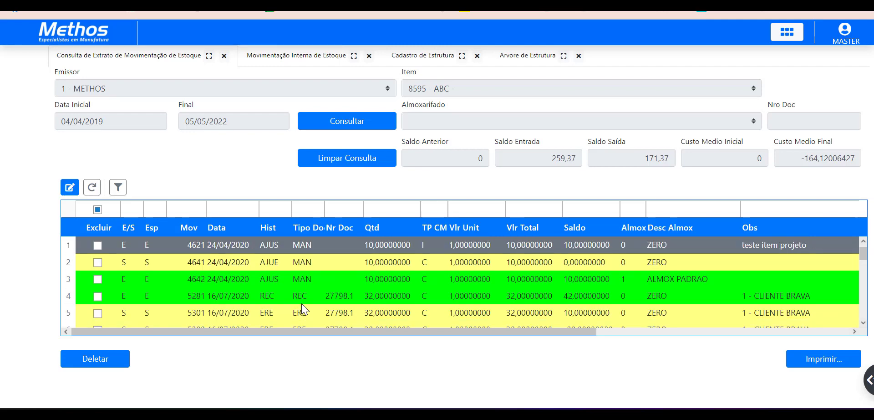
pyautogui.scroll(-1, 301, 303)
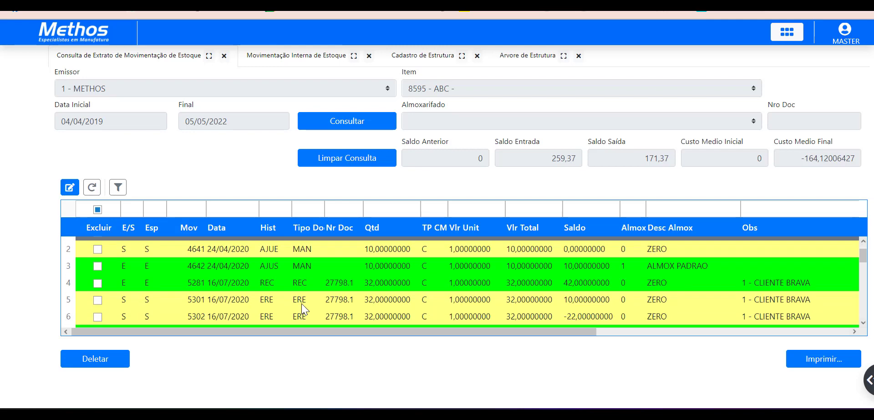
pyautogui.scroll(1, 301, 303)
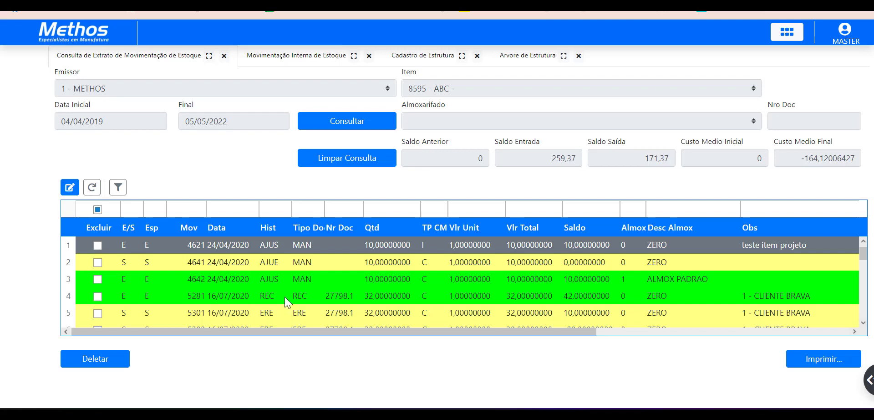
pyautogui.click(285, 296)
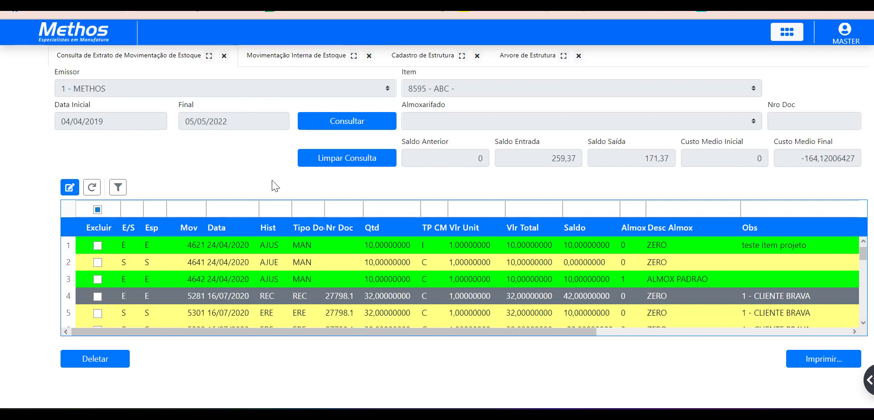
# Return to the Arvore de Estrutura and search the program menu for "requi".
pyautogui.click(519, 59)
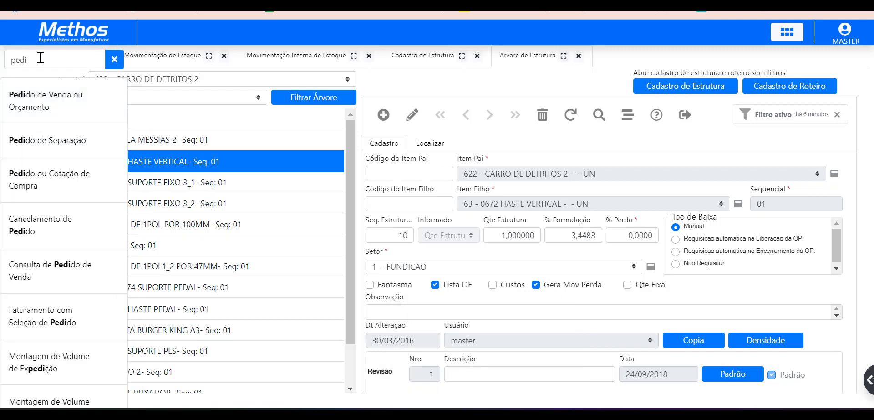
pyautogui.doubleClick(40, 58)
pyautogui.write('requi')
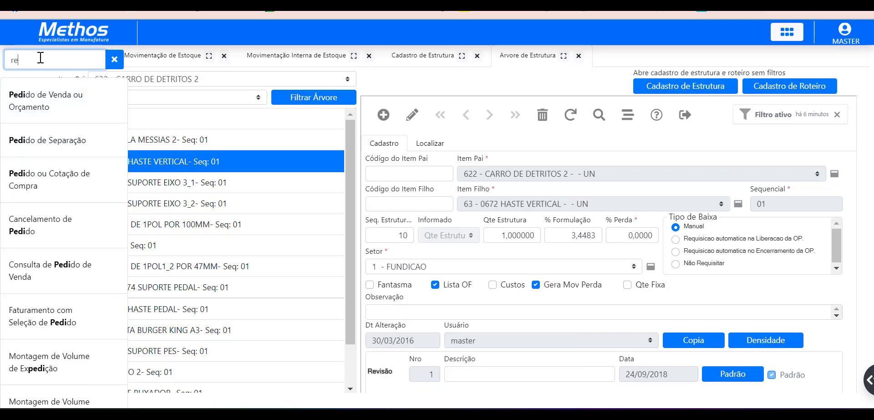
pyautogui.press('BackSpace')
pyautogui.press('BackSpace')
pyautogui.press('BackSpace')
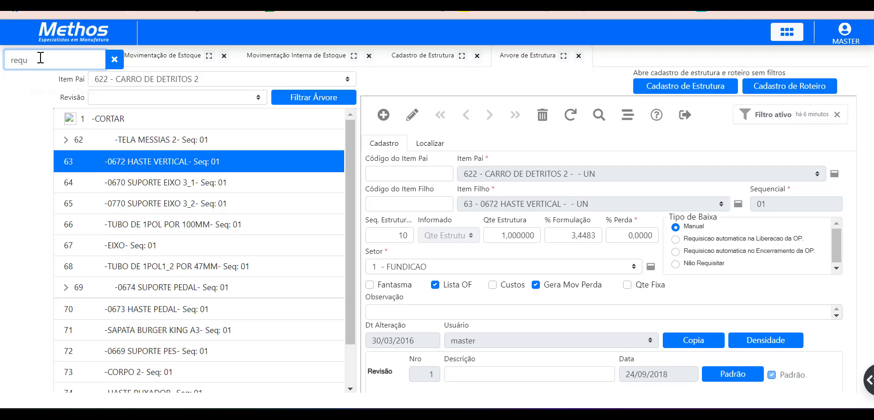
pyautogui.press('BackSpace')
pyautogui.press('BackSpace')
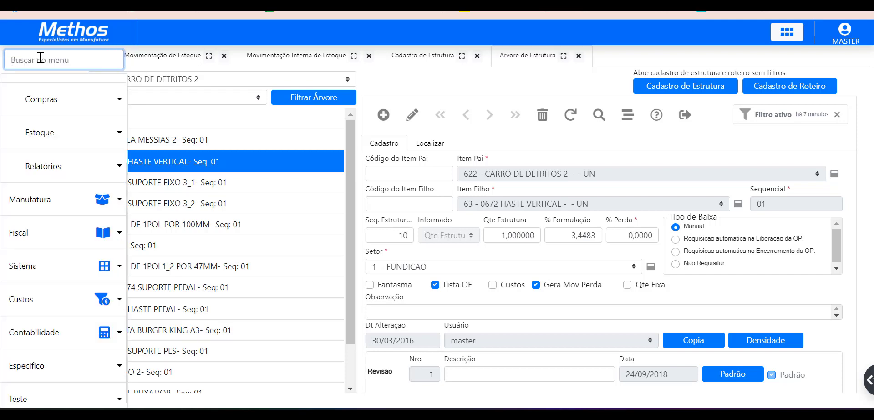
# Search the program menu for "ordem", and clear the search term.
pyautogui.write('ordem')
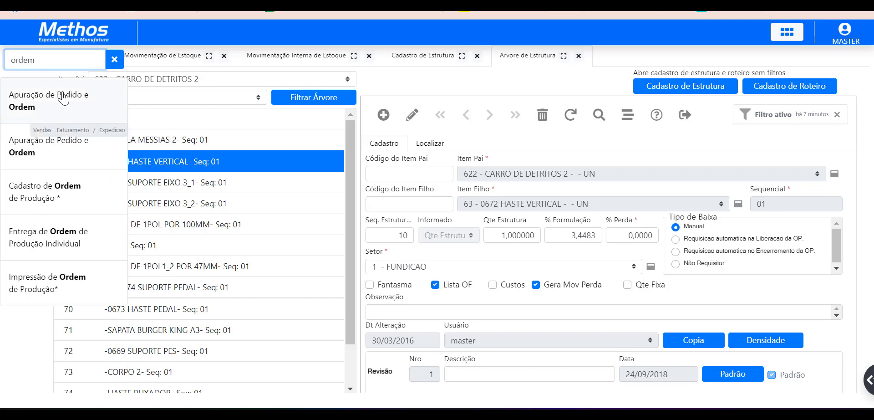
pyautogui.press('BackSpace')
pyautogui.press('BackSpace')
pyautogui.press('BackSpace')
pyautogui.press('BackSpace')
pyautogui.press('BackSpace')
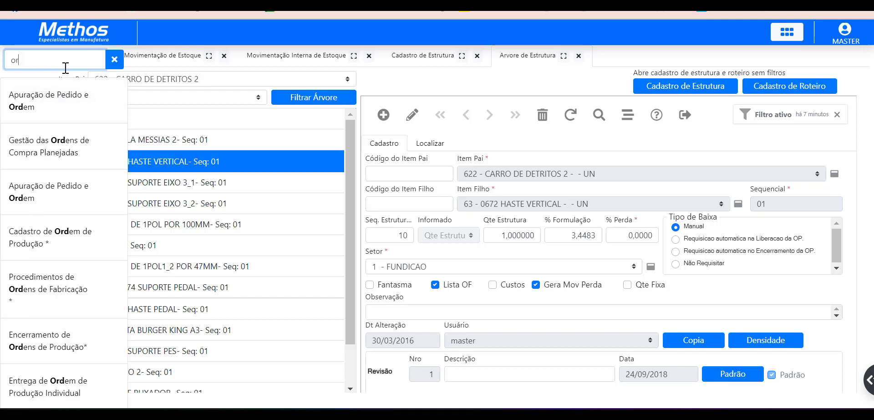
# Search the program menu for "manual", and clear the search term.
pyautogui.write('manual')
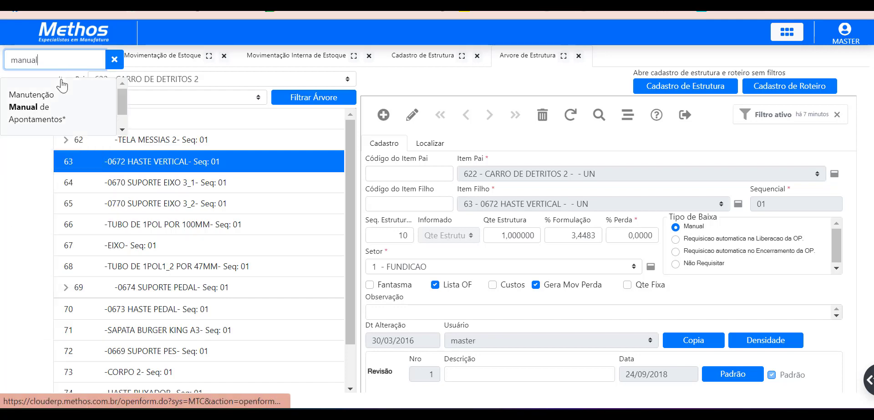
pyautogui.press('BackSpace')
pyautogui.press('BackSpace')
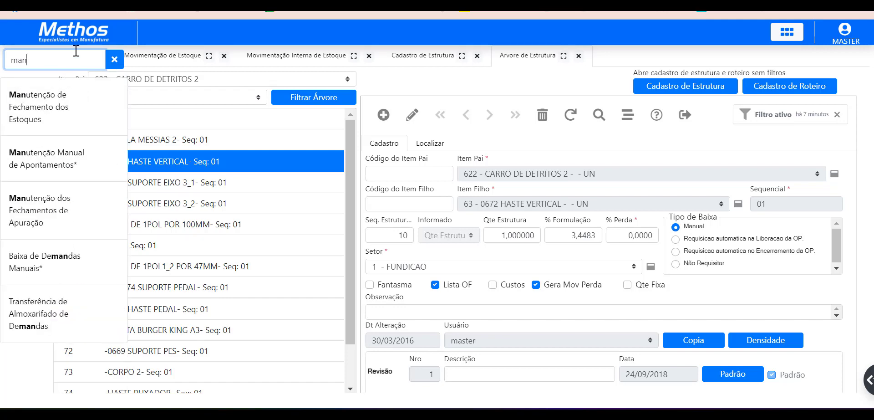
pyautogui.press('BackSpace')
pyautogui.press('BackSpace')
pyautogui.press('BackSpace')
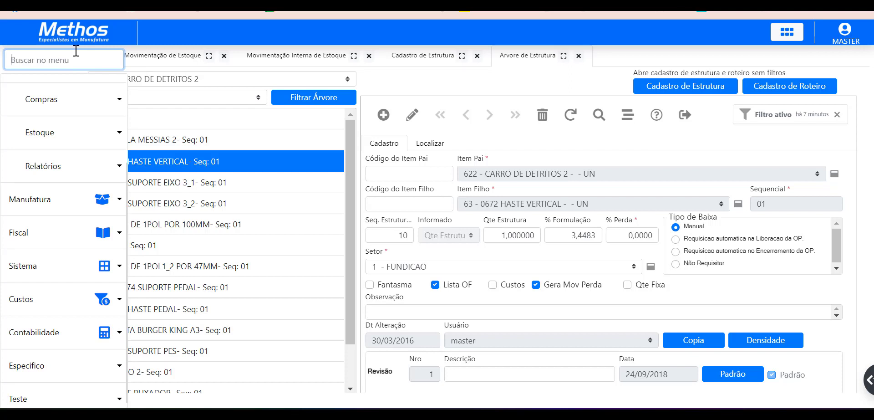
# Open the Baixa de Demandas Manuais program from the MRP group of Manufatura.
pyautogui.scroll(-1, 59, 265)
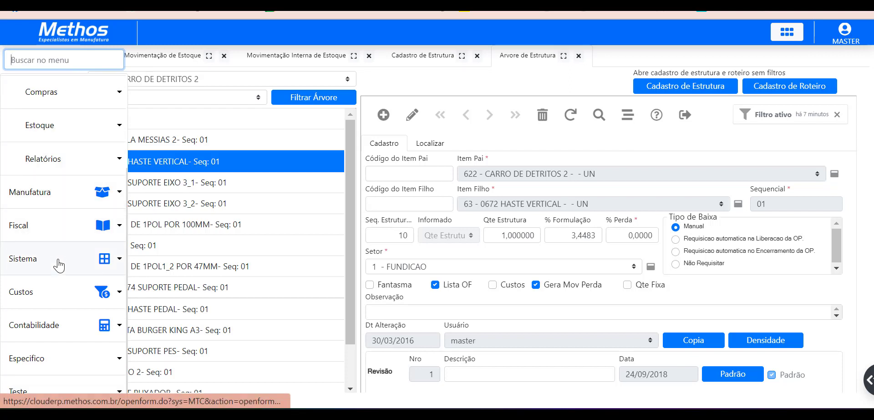
pyautogui.click(84, 196)
pyautogui.scroll(-2, 86, 263)
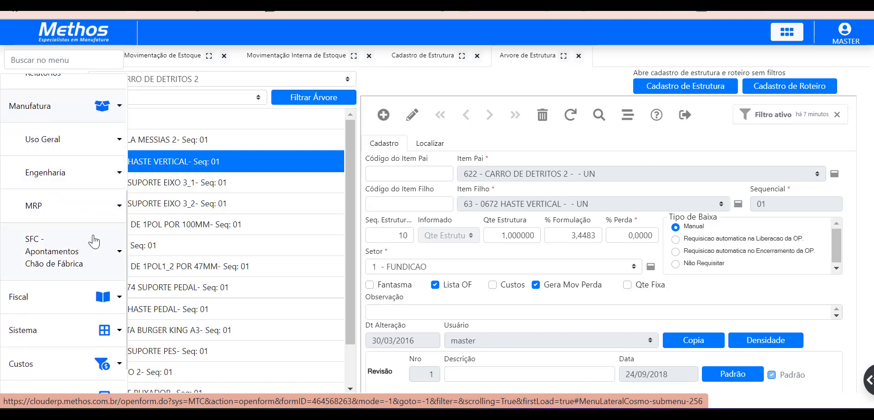
pyautogui.click(103, 206)
pyautogui.scroll(-2, 80, 273)
pyautogui.scroll(-4, 80, 273)
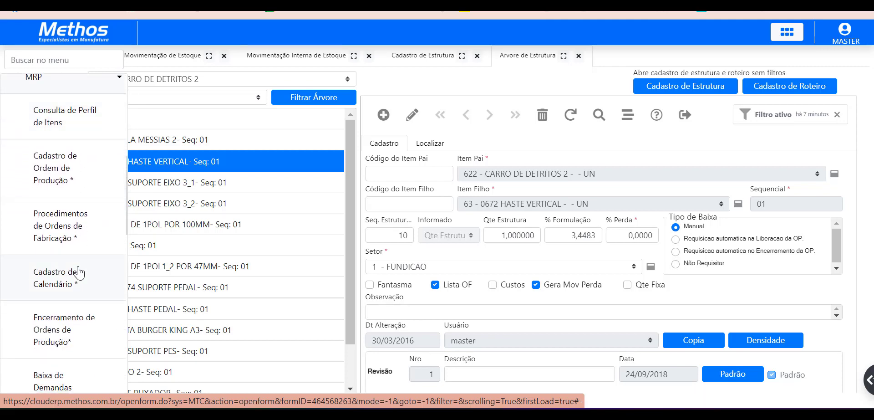
pyautogui.scroll(-2, 78, 272)
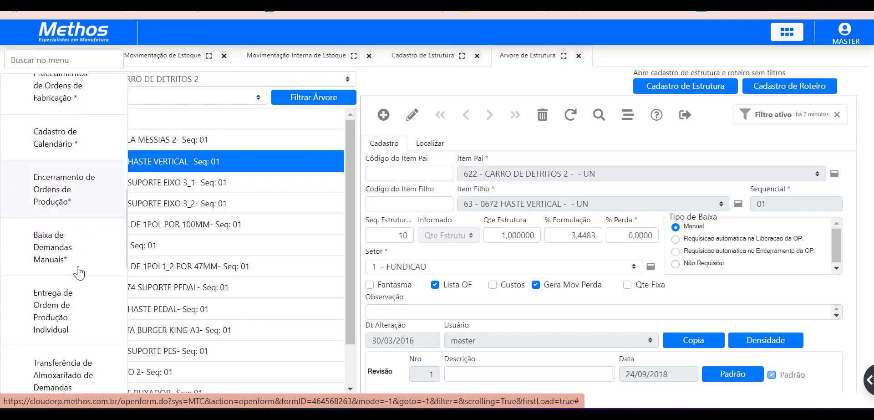
pyautogui.click(54, 225)
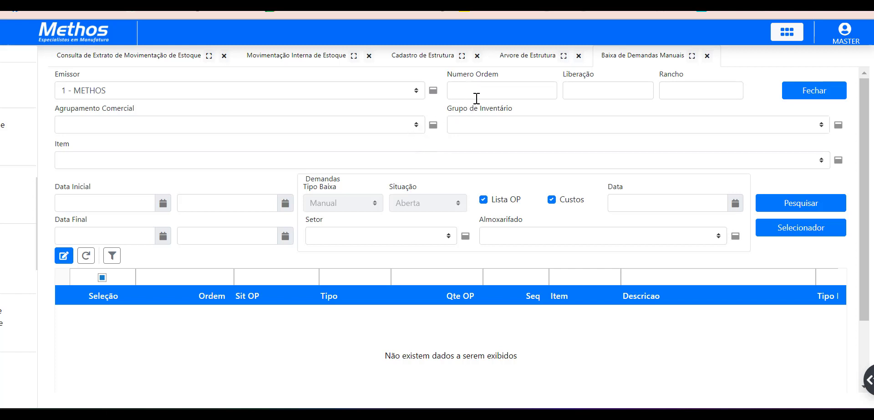
# Review the Tipo de Baixa options in Arvore de Estrutura, and open the Entrega de Ordem de Produção Individual program.
pyautogui.click(264, 307)
pyautogui.click(541, 59)
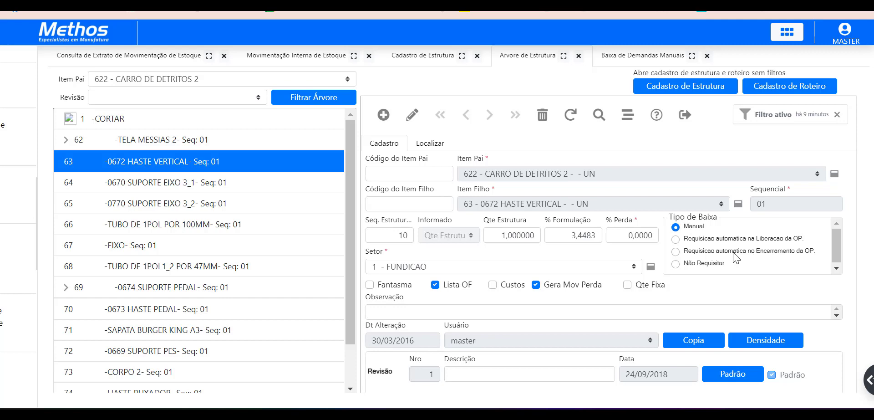
pyautogui.moveTo(9, 59)
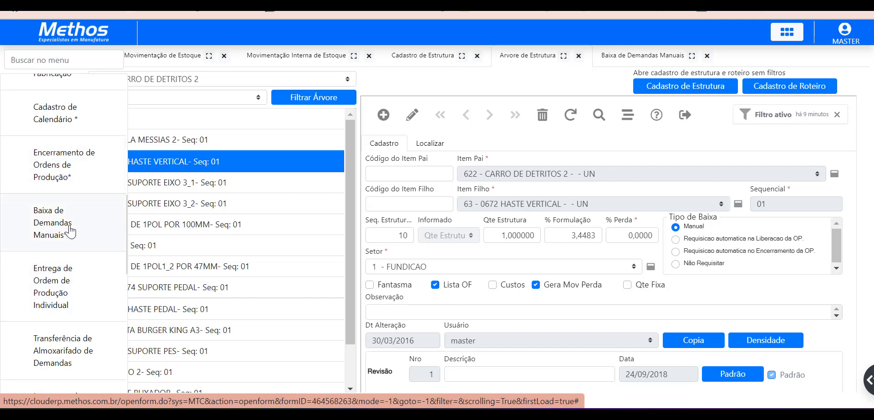
pyautogui.click(60, 290)
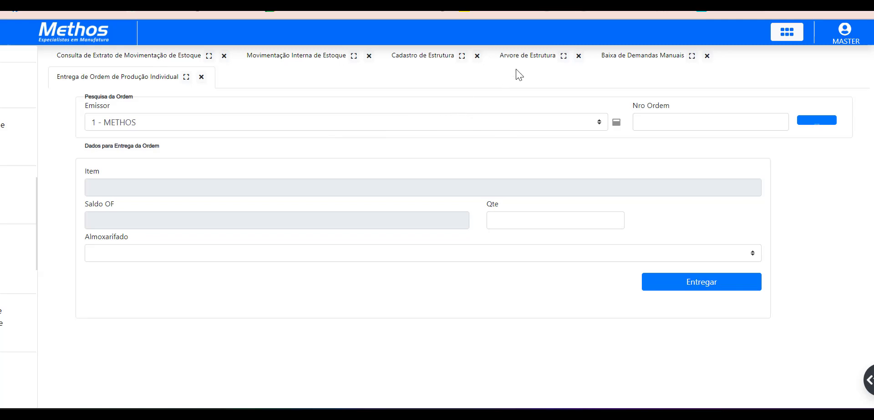
# Revisit the structure tree, and examine the movement types in item 8595 - ABC's stock statement, from the manual adjustments down to the OFE entry.
pyautogui.click(526, 61)
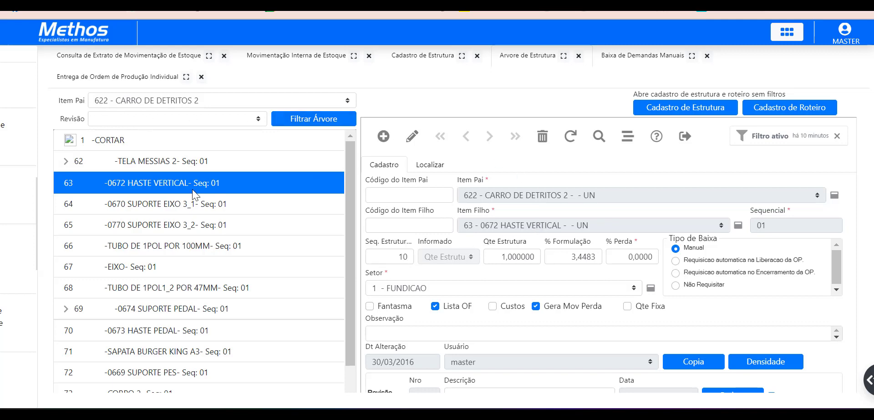
pyautogui.click(165, 60)
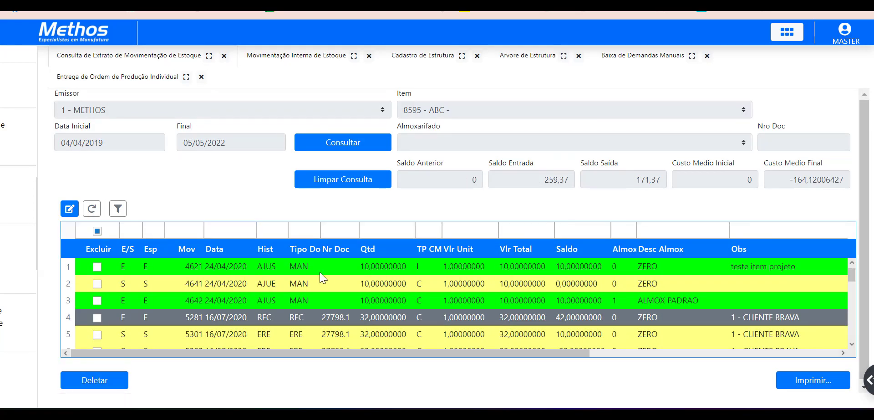
pyautogui.scroll(-1, 311, 307)
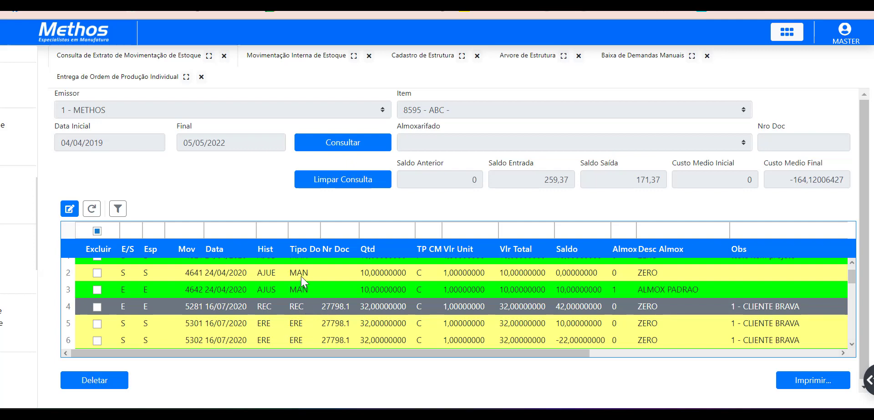
pyautogui.scroll(1, 301, 276)
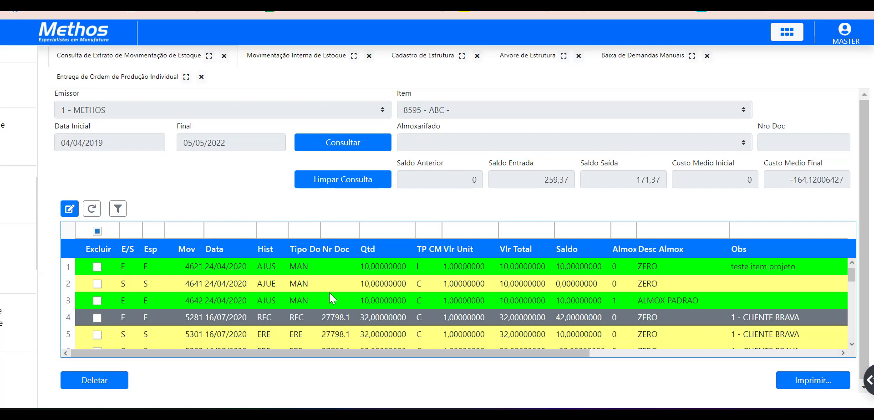
pyautogui.scroll(-3, 321, 305)
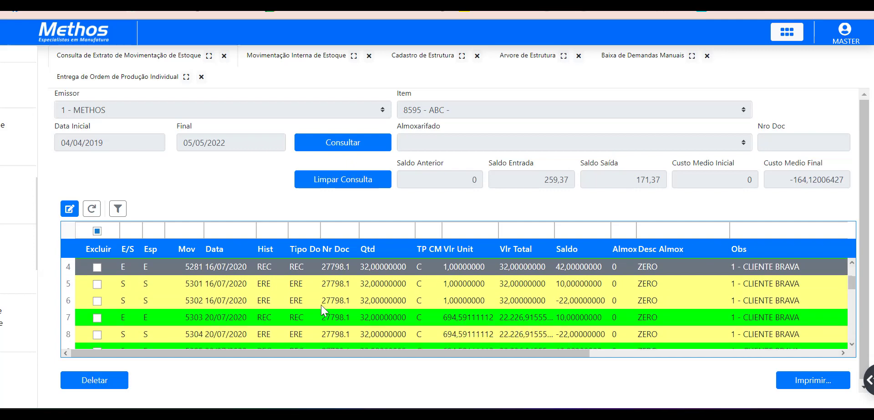
pyautogui.scroll(-3, 321, 305)
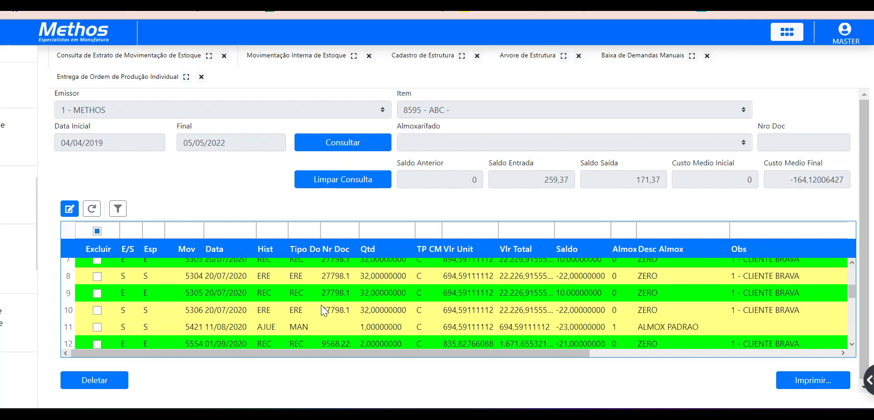
pyautogui.scroll(-3, 321, 305)
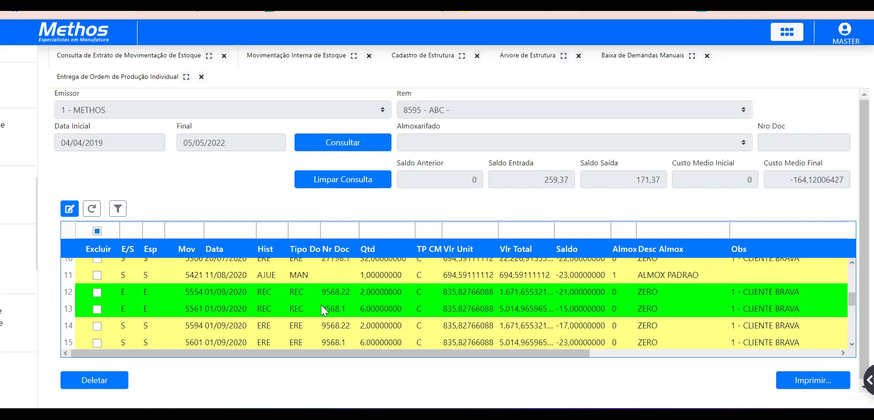
pyautogui.scroll(-2, 321, 305)
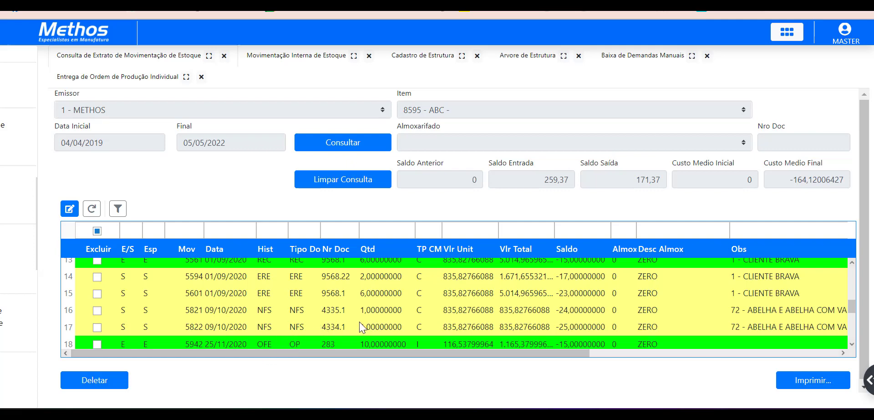
pyautogui.scroll(-1, 359, 322)
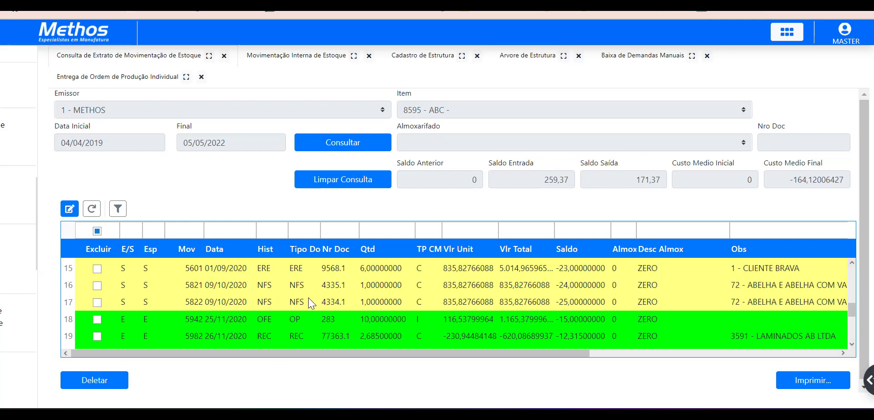
pyautogui.scroll(2, 309, 298)
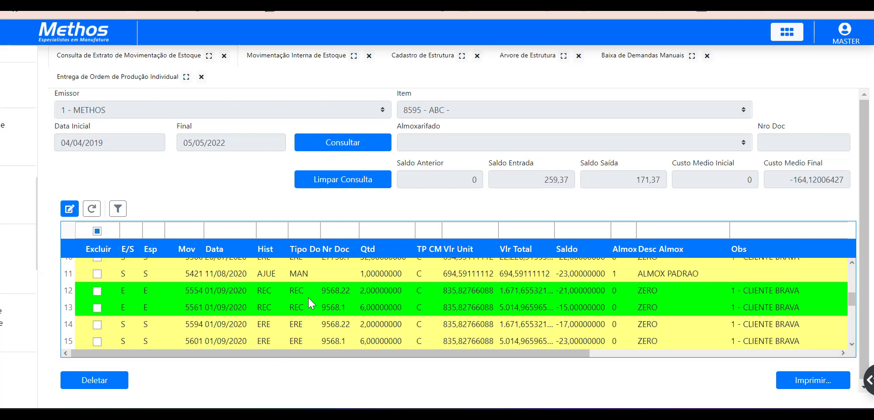
pyautogui.scroll(4, 309, 298)
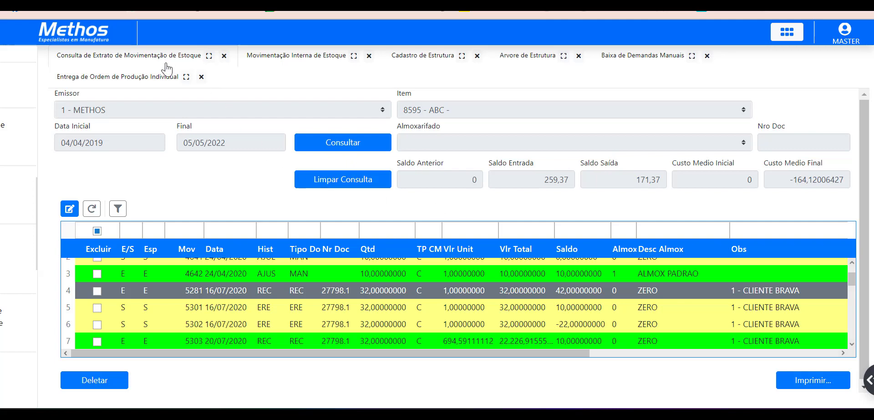
# Review the Movimentação Interna de Estoque form and the Entrega de Ordem de Produção Individual form.
pyautogui.click(297, 69)
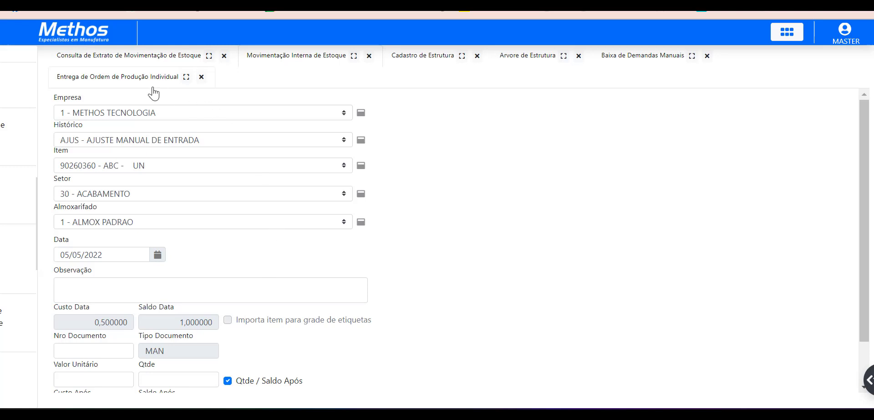
pyautogui.click(128, 84)
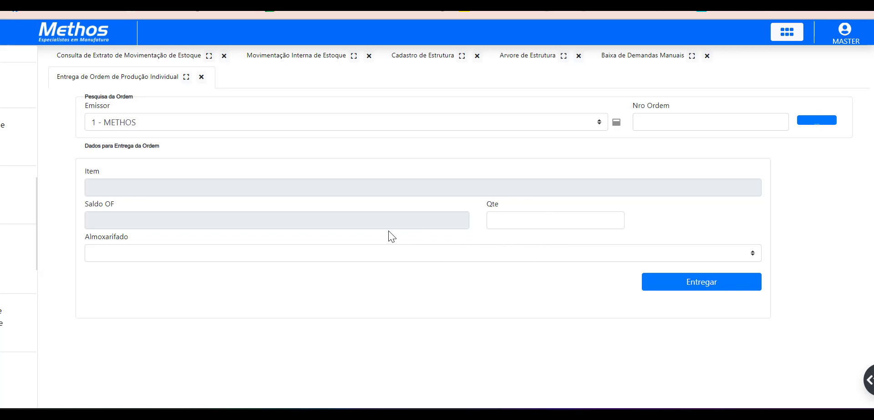
# Open Cadastro de Ordem de Produção, filter the orders by the description "carro", and open the first order listed.
pyautogui.moveTo(19, 119)
pyautogui.click(46, 60)
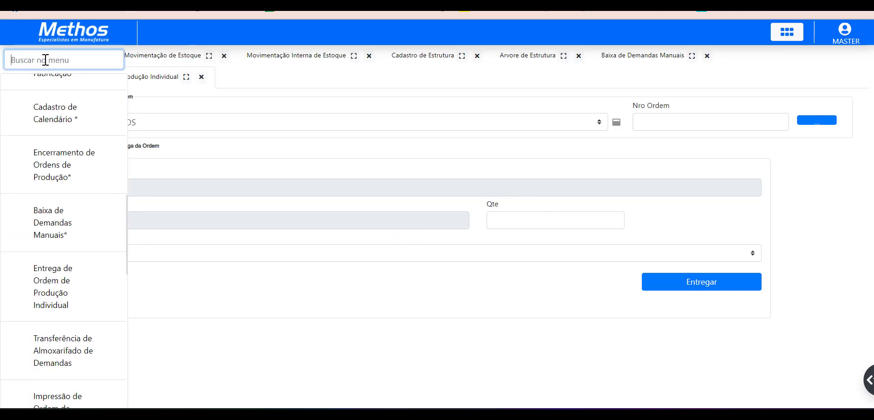
pyautogui.write('ordem')
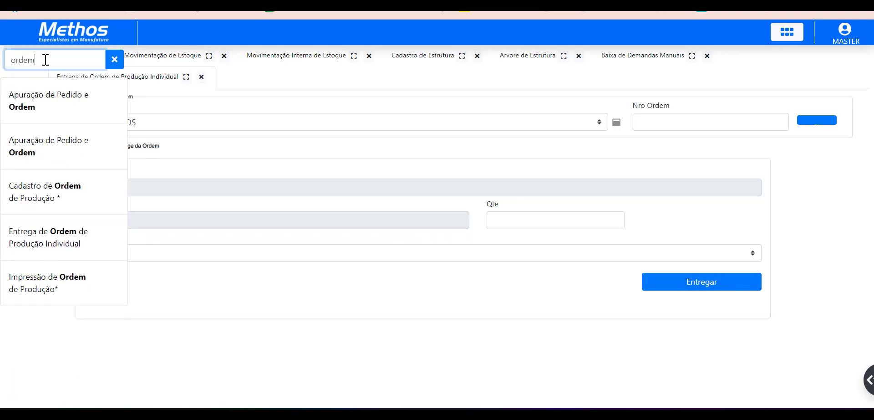
pyautogui.click(58, 194)
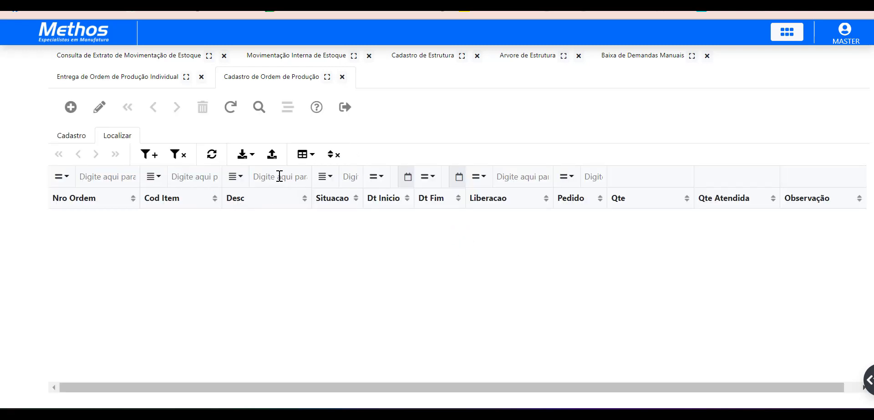
pyautogui.write('carro')
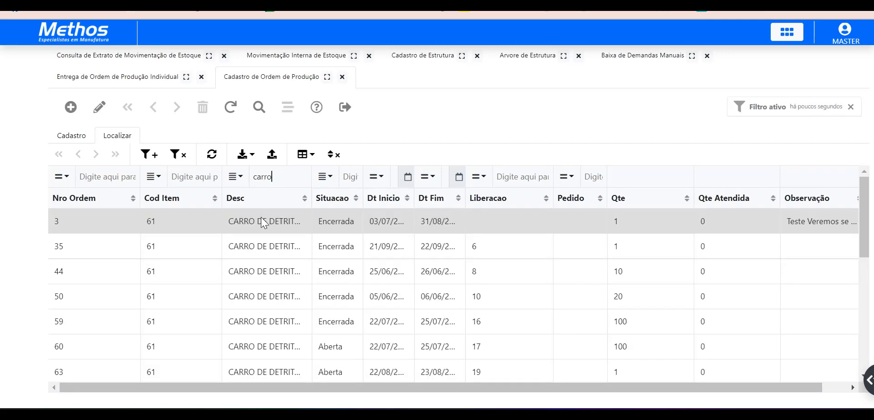
pyautogui.doubleClick(262, 223)
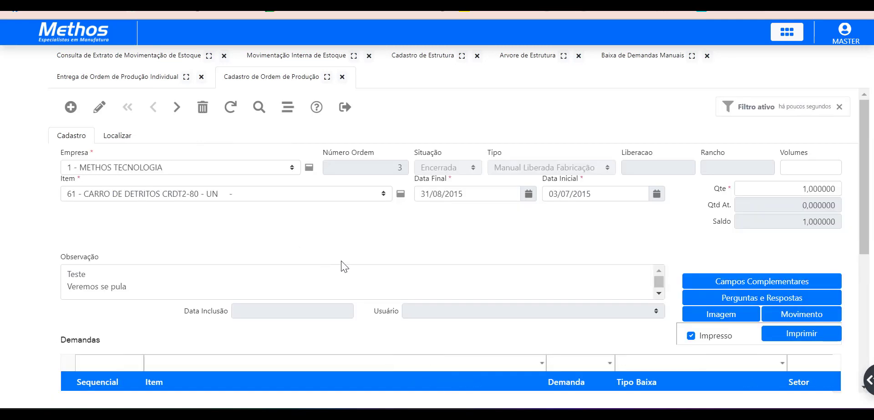
# Open the demand record for 63 - 0672 HASTE VERTICAL from the order's Demandas list, review its Tipo Baixa and Historico de Baixa, and close it.
pyautogui.scroll(-3, 348, 266)
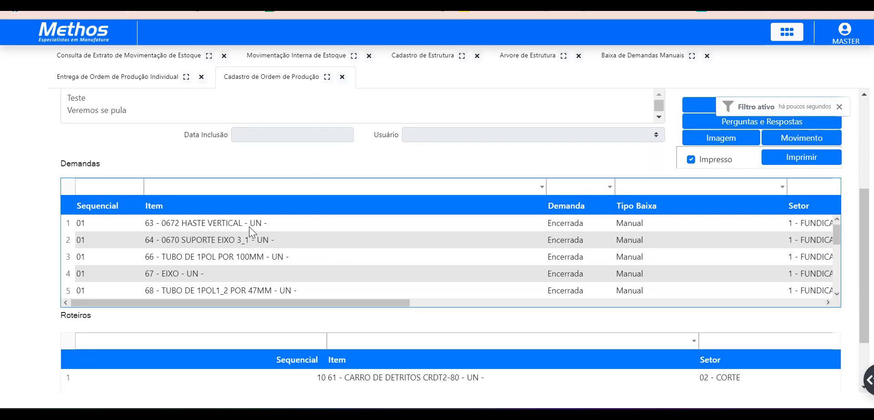
pyautogui.doubleClick(249, 226)
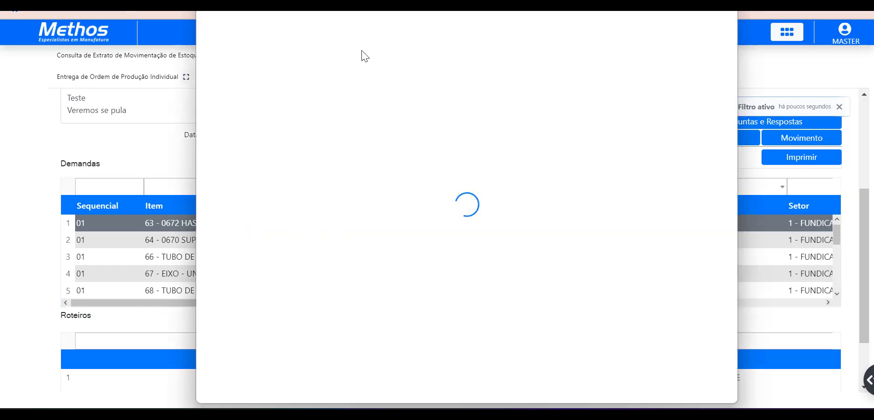
pyautogui.moveTo(349, 10); pyautogui.dragTo(324, 72)
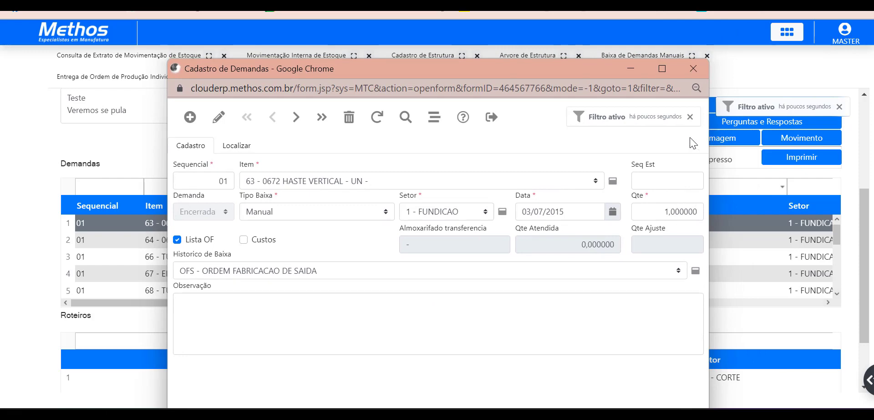
pyautogui.click(693, 69)
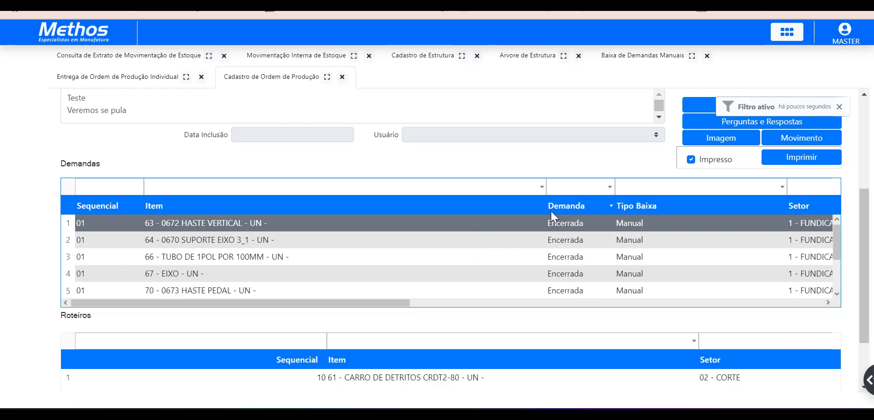
pyautogui.doubleClick(533, 224)
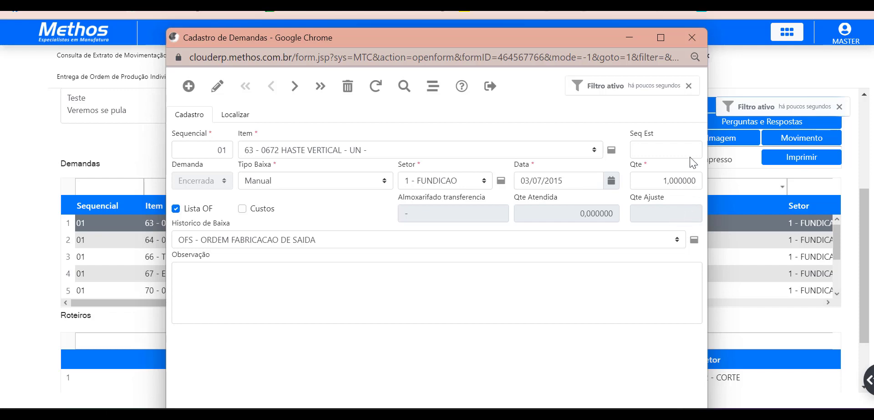
pyautogui.click(694, 41)
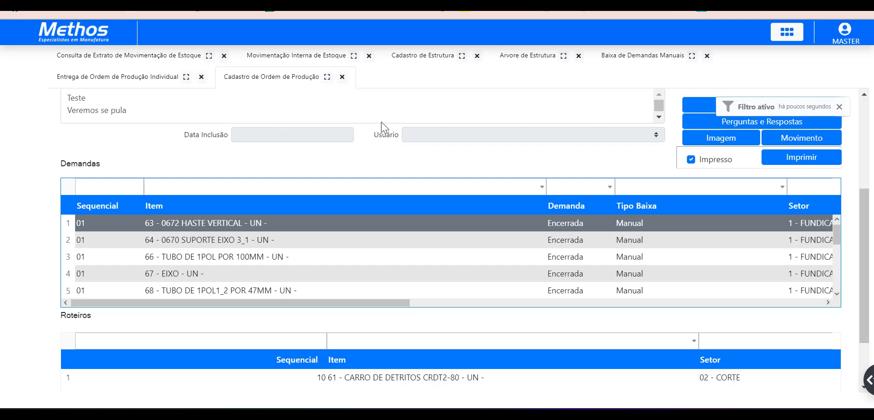
# Return to Arvore de Estrutura and review the structure record of item 68 - TUBO DE 1POL1_2 POR 47MM.
pyautogui.click(526, 62)
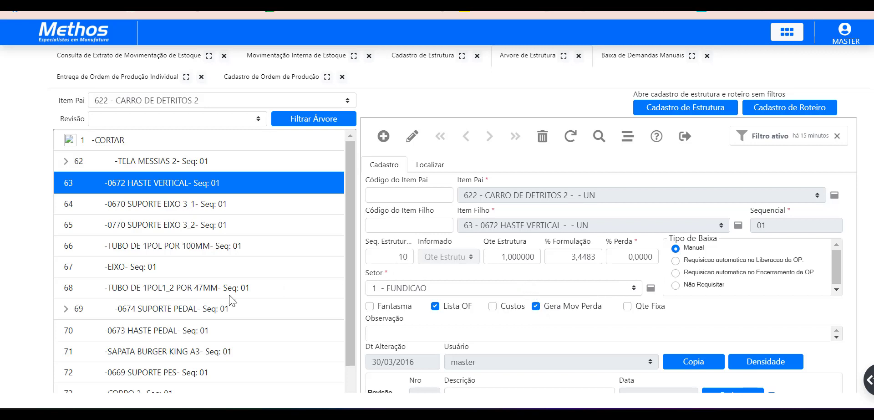
pyautogui.click(198, 291)
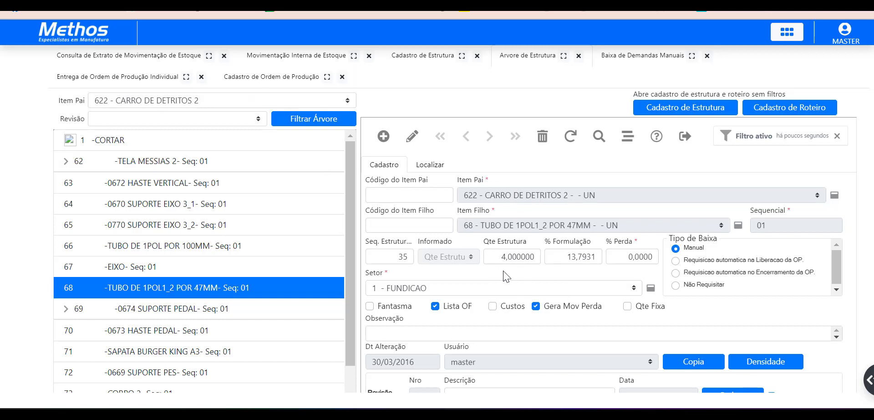
pyautogui.moveTo(27, 136)
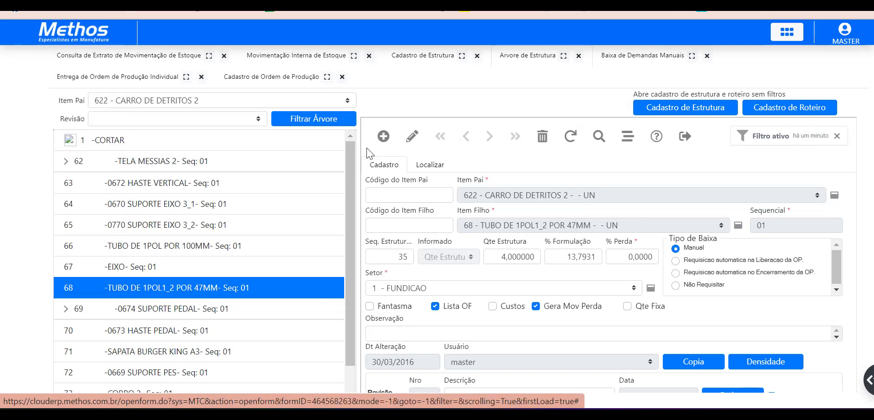
# Return to item 8595 - ABC's stock movement statement, review the Vlr Total and Saldo columns, and cancel the row edit.
pyautogui.click(129, 55)
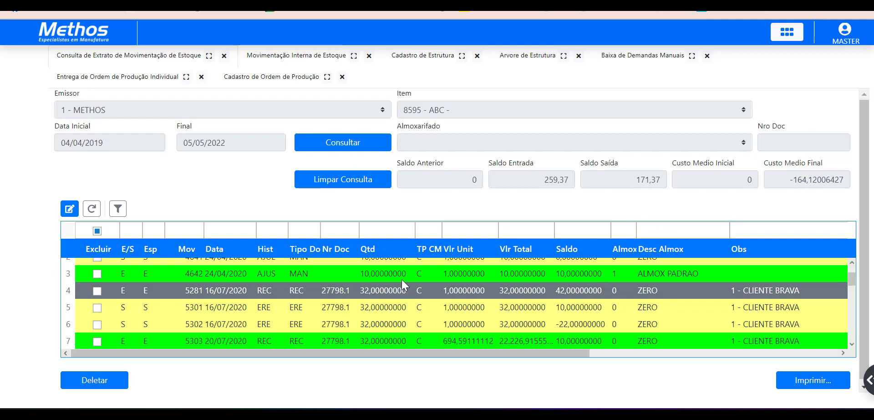
pyautogui.click(592, 230)
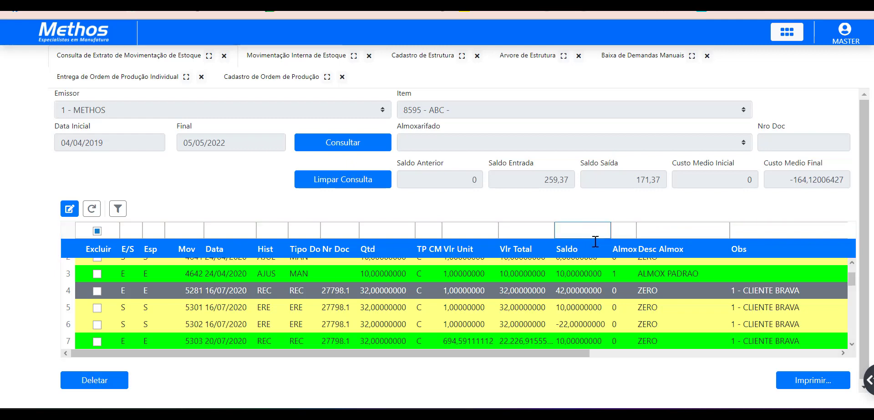
pyautogui.doubleClick(535, 252)
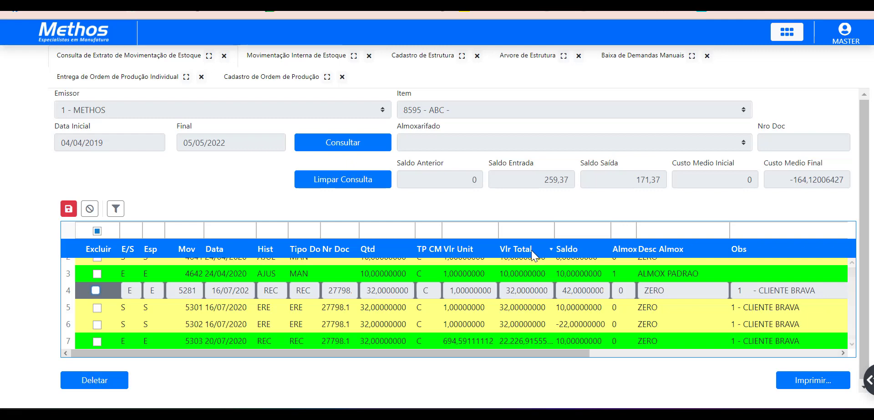
pyautogui.click(91, 208)
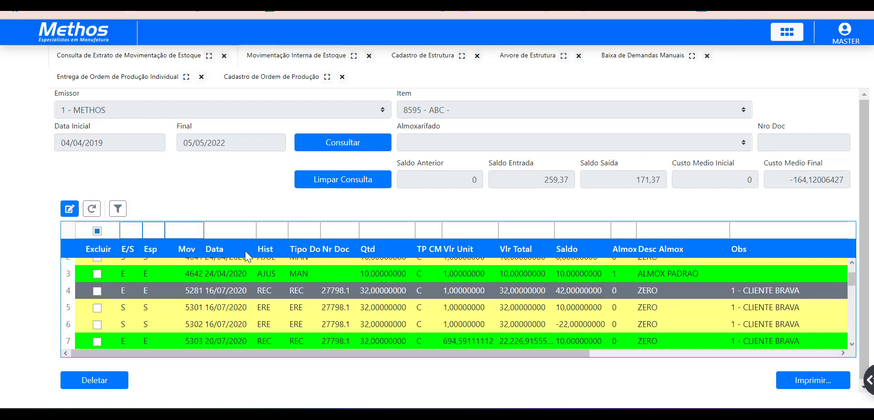